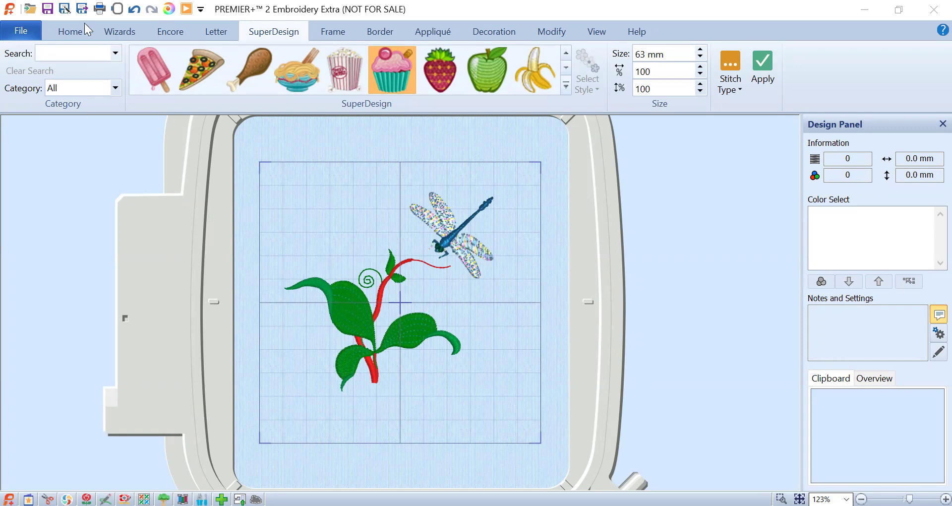
Step: Switch from the SuperDesign ribbon to the Home tab's editing and layout tools
left_click(74, 31)
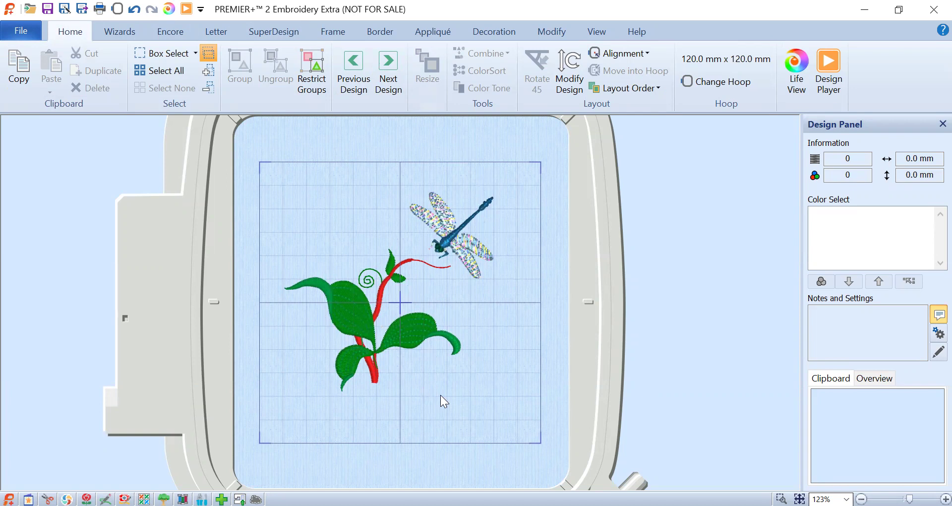
Step: Select the plant-and-dragonfly design and open it in Modify for stitch-level editing
left_click(407, 319)
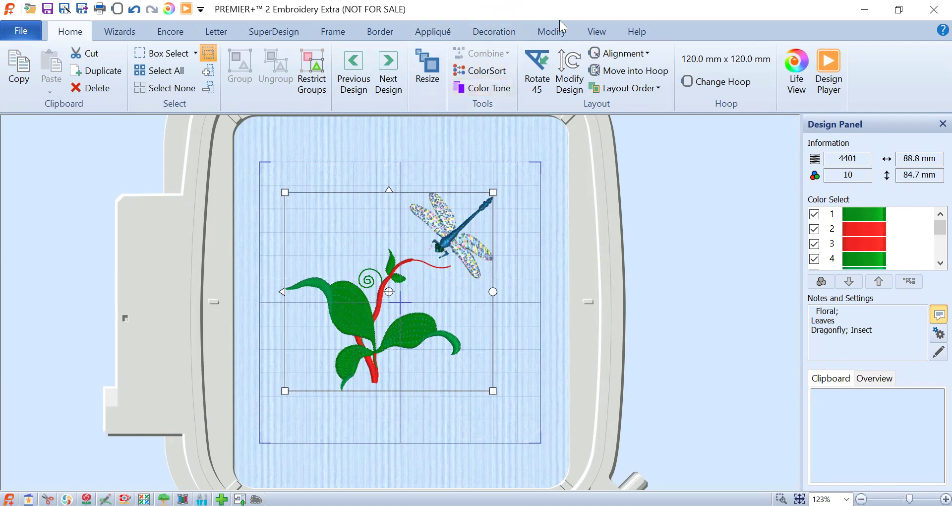
left_click(553, 32)
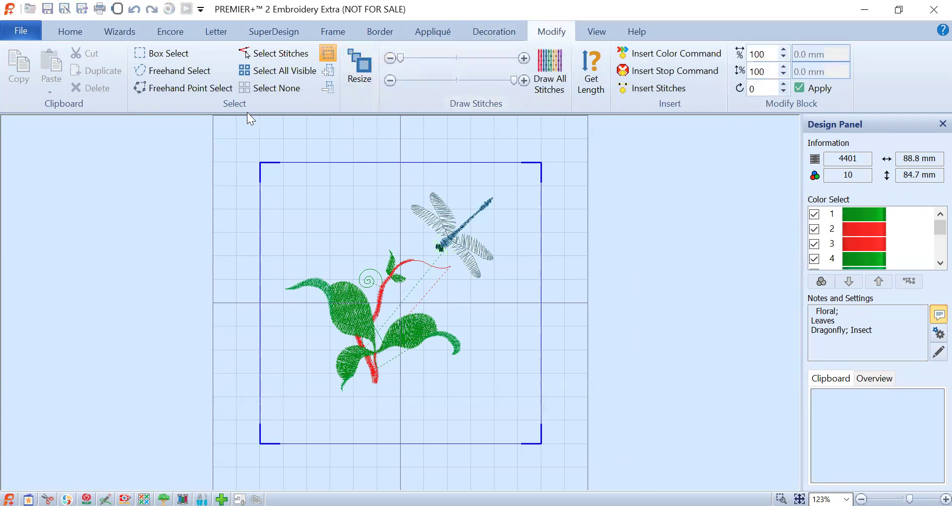
Step: Lasso the dragonfly with Freehand Select and delete it, leaving 3029 stitches in 6 colours
left_click(180, 69)
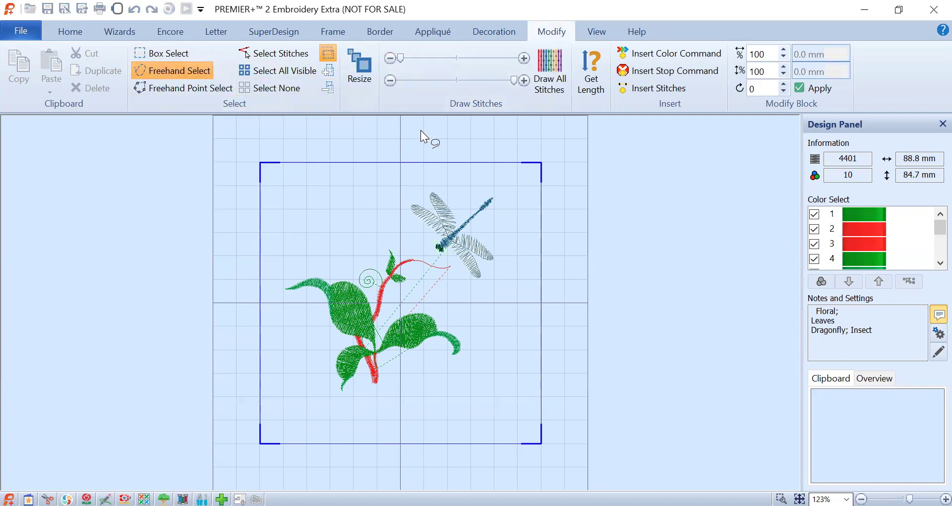
left_click_drag(472, 181, 440, 180)
left_click_drag(422, 243, 454, 262)
left_click_drag(477, 181, 465, 182)
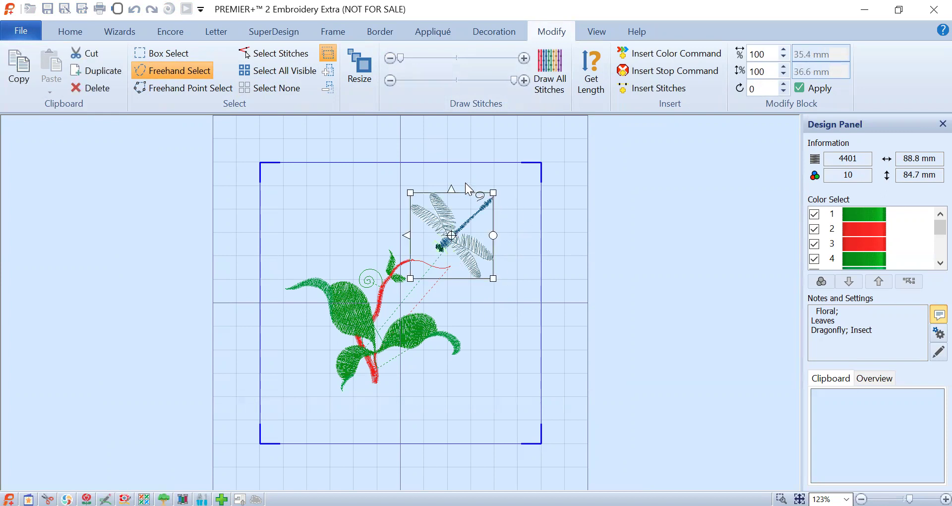
left_click(89, 85)
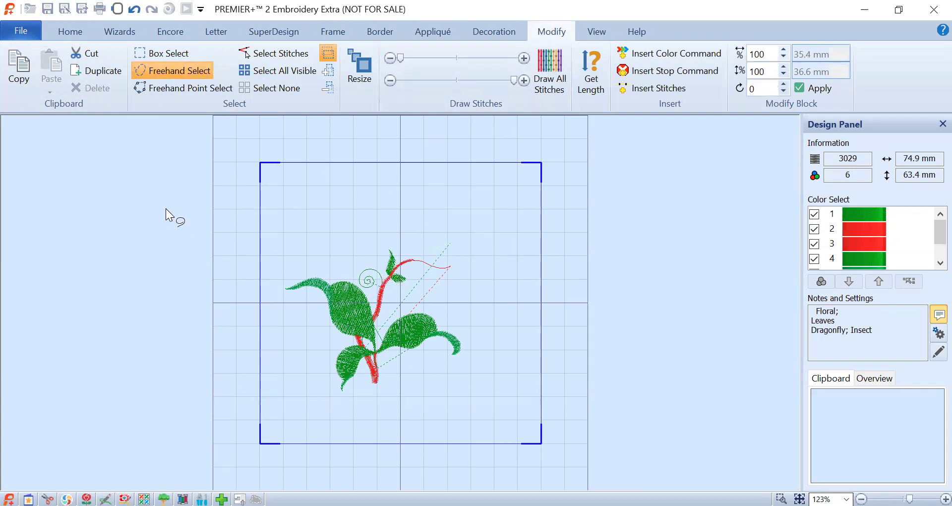
Step: Cancel Freehand Select and lower the Draw Stitches end slider to show only the earliest stitches
key("Escape")
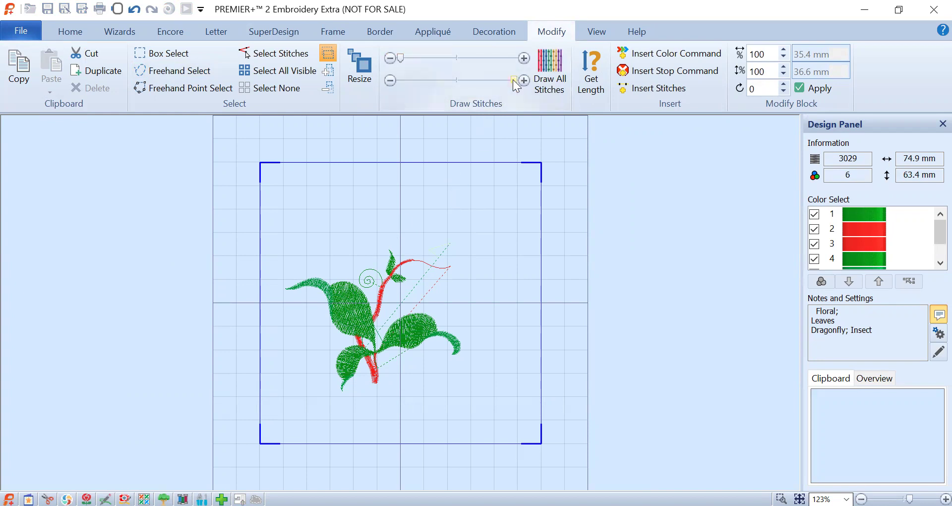
left_click_drag(514, 81, 409, 96)
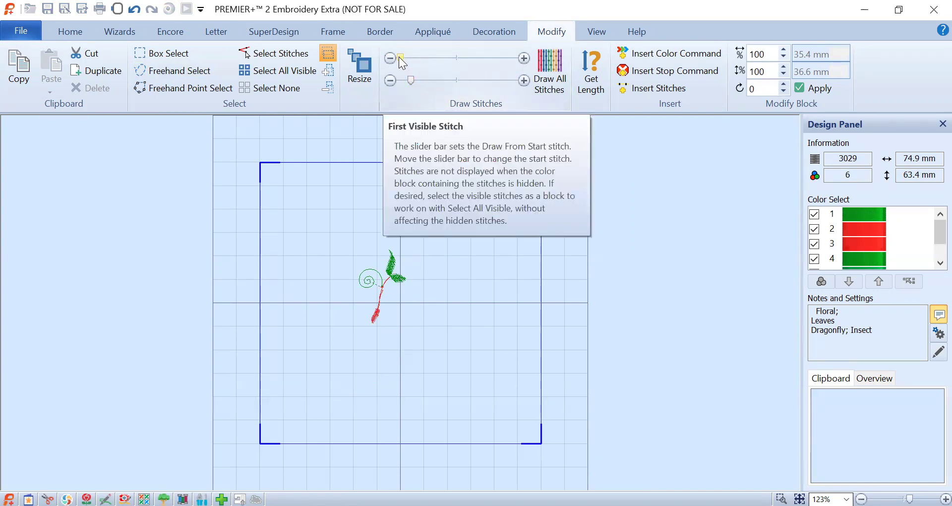
Step: Adjust both Draw Stitches sliders so only the curled green tendril is displayed
mouse_move(398, 57)
left_mouse_down()
mouse_move(462, 43)
mouse_move(400, 48)
mouse_move(404, 42)
mouse_move(403, 49)
left_mouse_up()
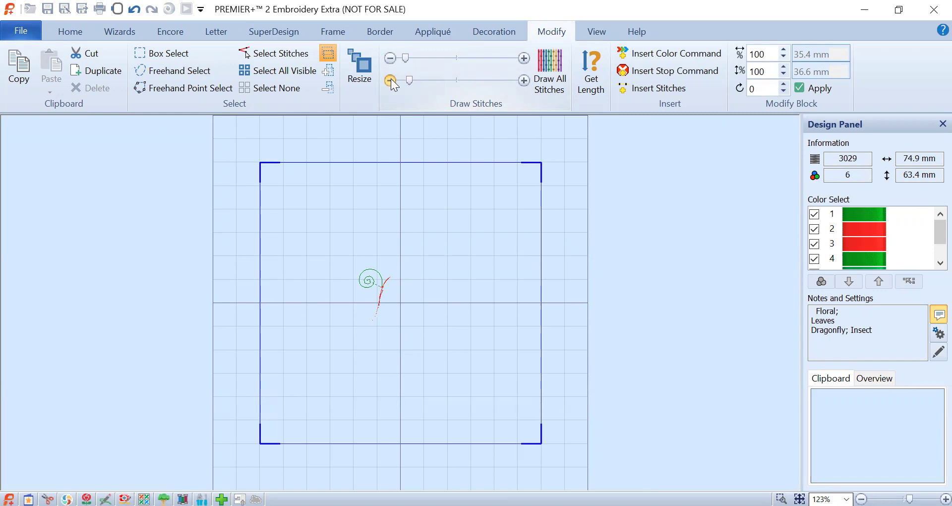
left_click(391, 81)
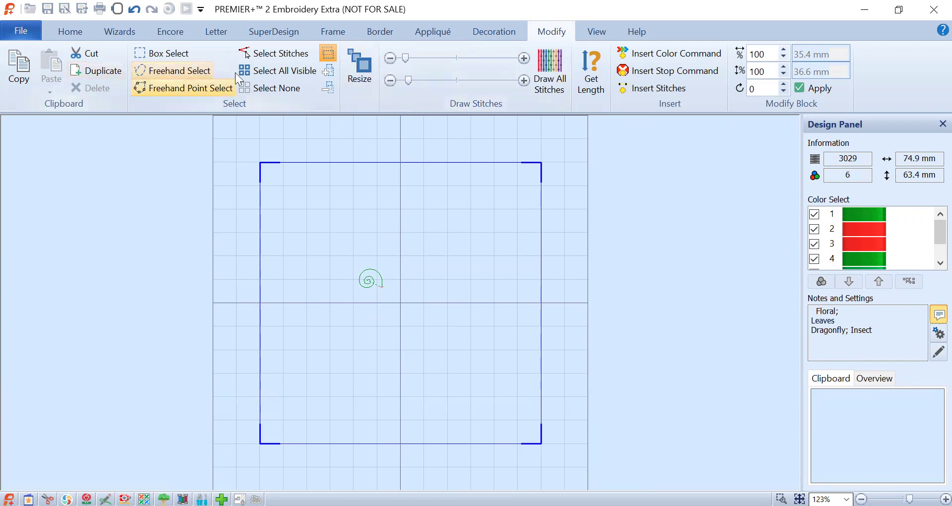
Step: Select all visible stitches, delete the curling vine, and check the result in the hoop
left_click(286, 69)
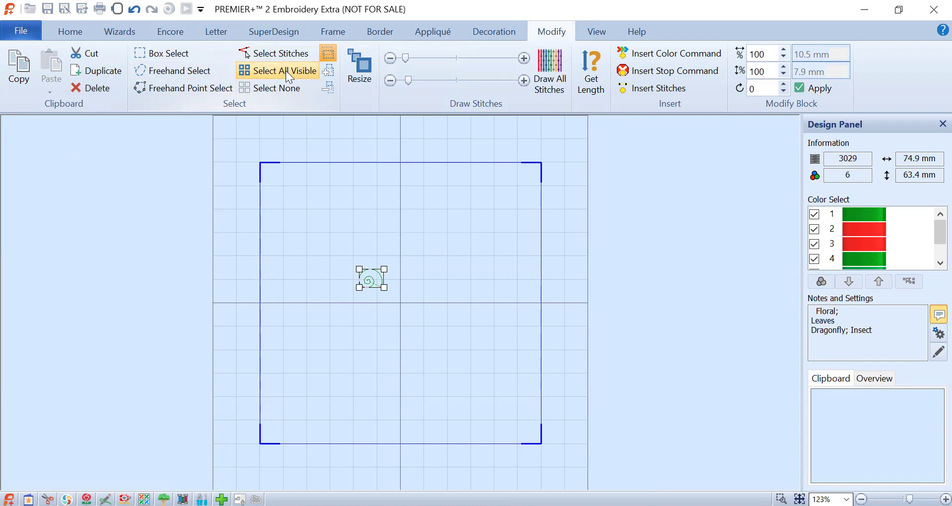
left_click(97, 86)
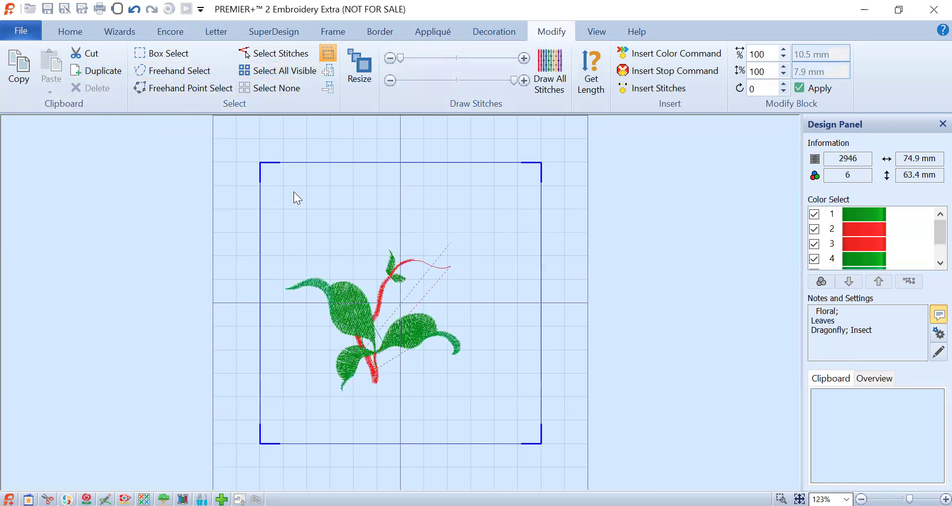
left_click(76, 30)
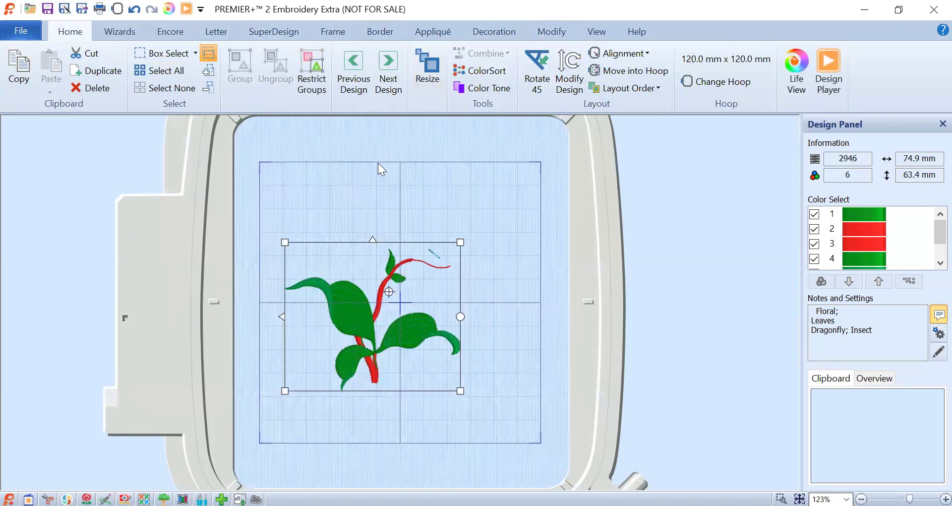
Step: Box-select and delete the stray red tendril tip above the right leaf, leaving 2919 stitches
left_click(559, 27)
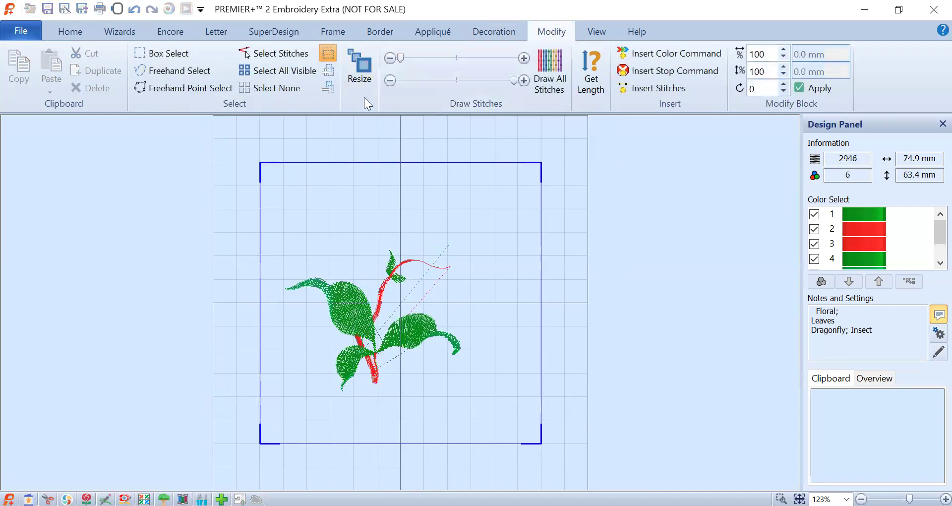
left_click(183, 51)
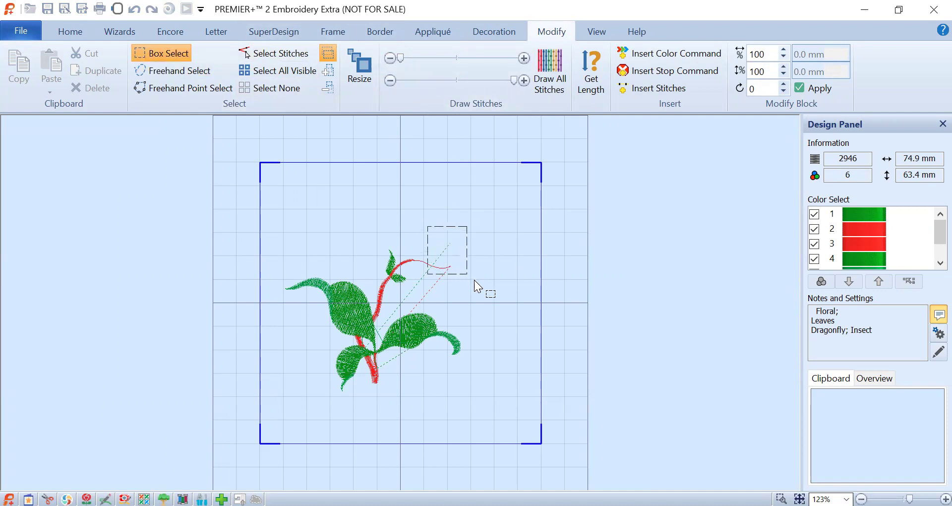
left_click_drag(474, 280, 509, 292)
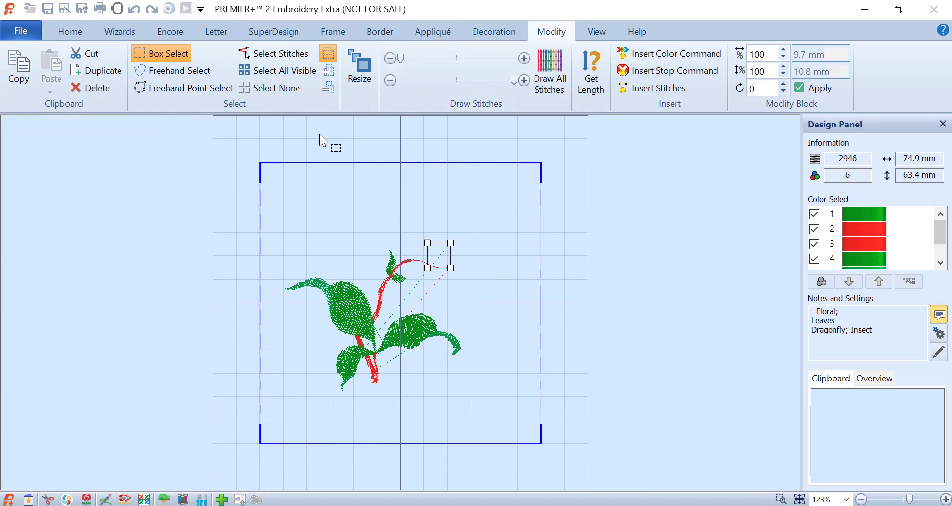
left_click(94, 88)
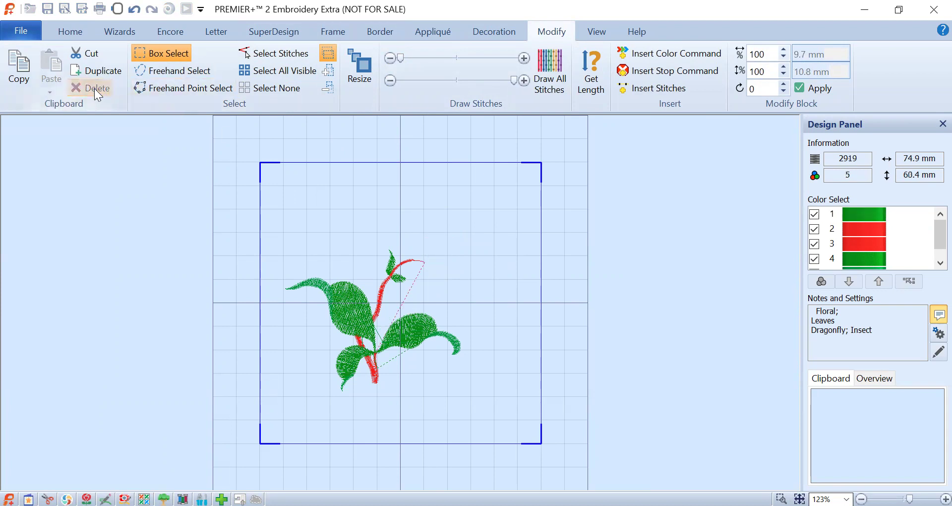
Step: Return to the Home hoop view showing the trimmed green-leaf, red-stem design
left_click(71, 31)
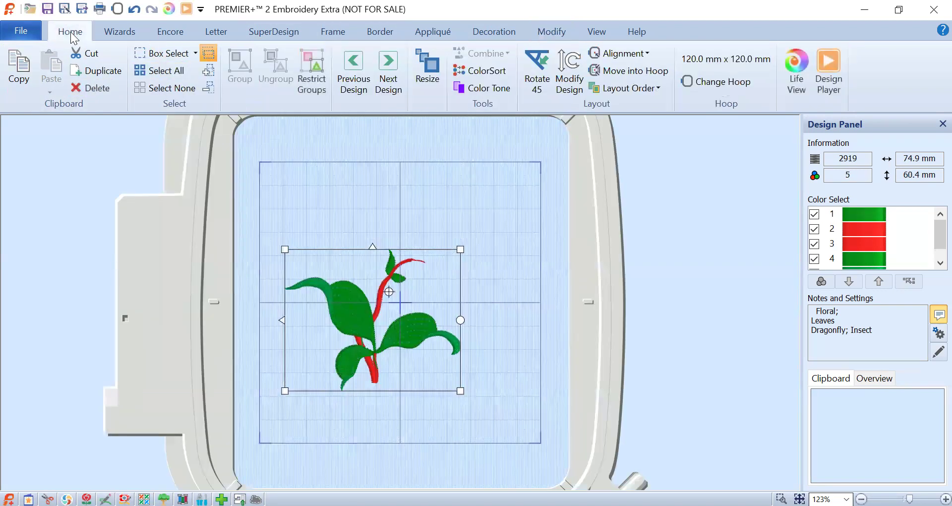